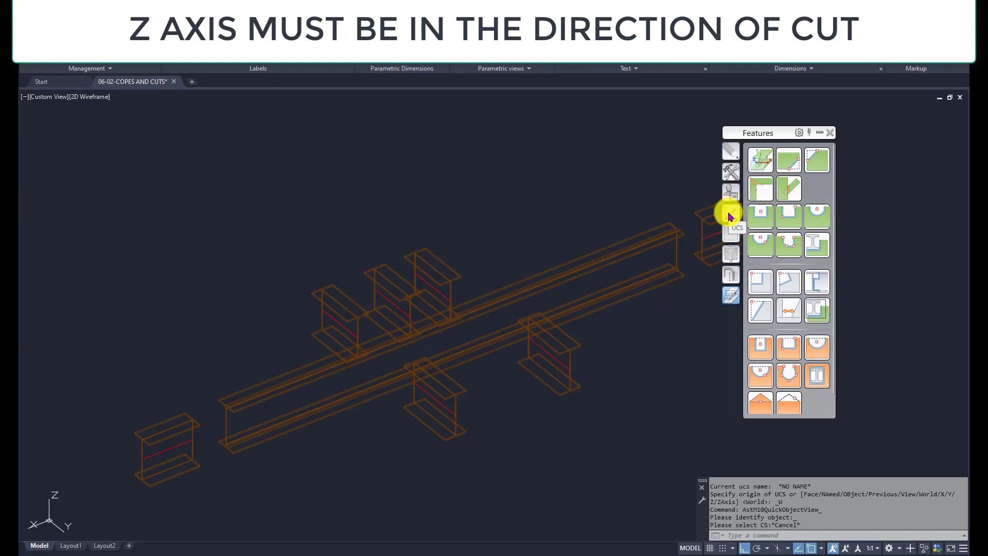
Step: Start a quick object view of the long beam along its blue axis, accepting 1000.00 depth
left_click(729, 278)
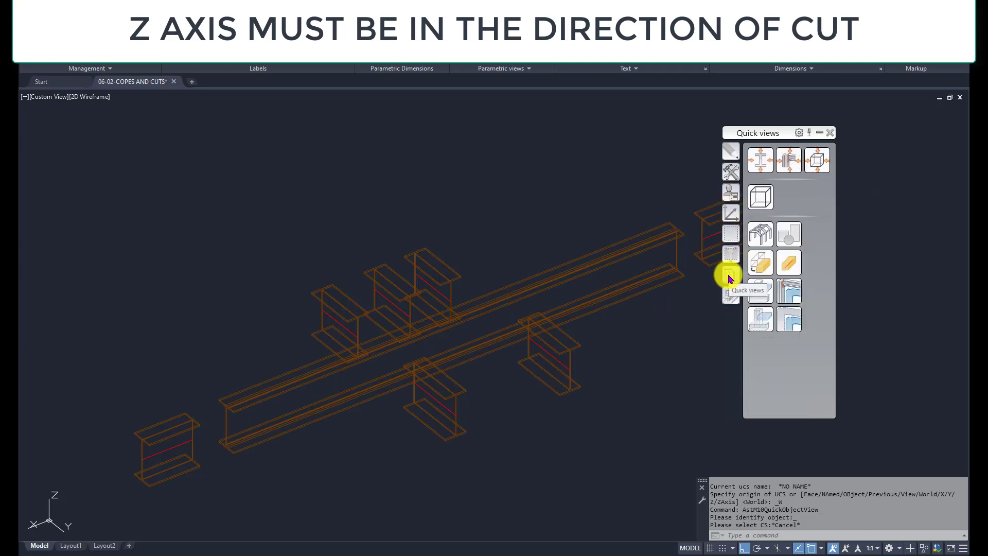
left_click(755, 159)
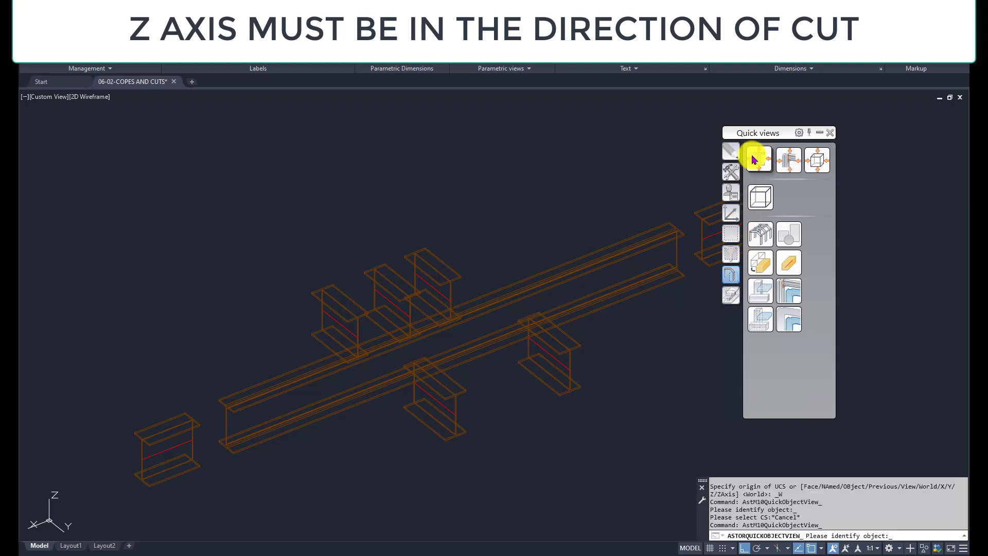
left_click(547, 282)
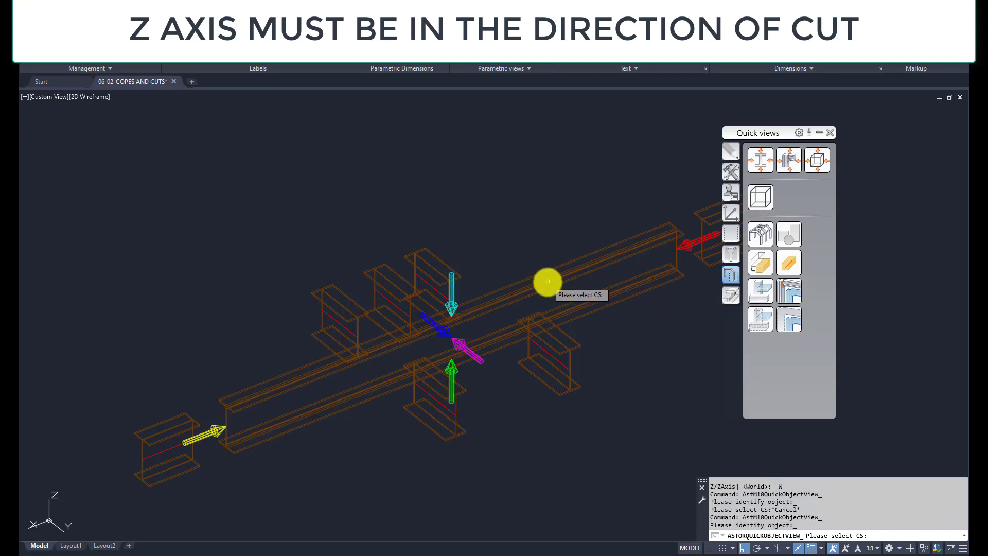
scroll(456, 360, "down", 3)
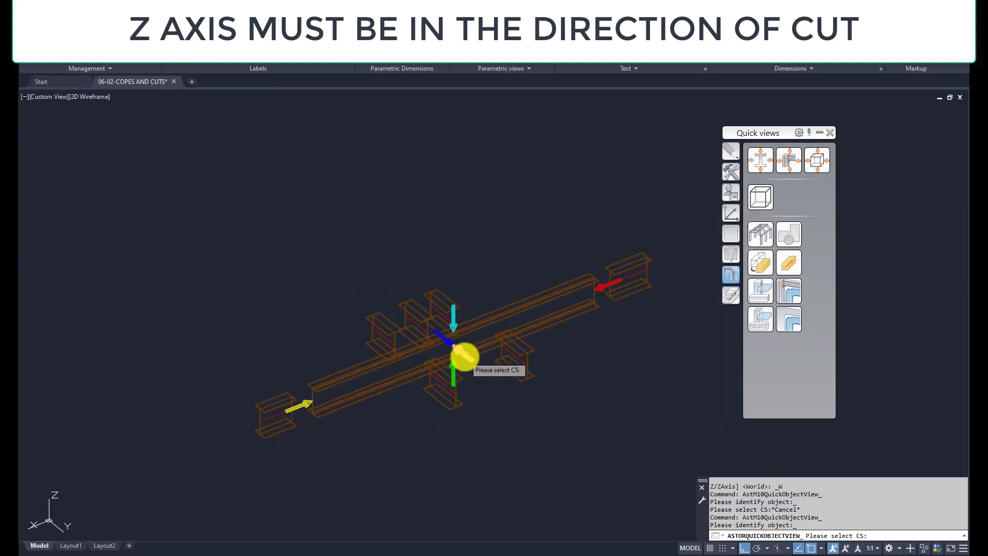
scroll(465, 356, "up", 2)
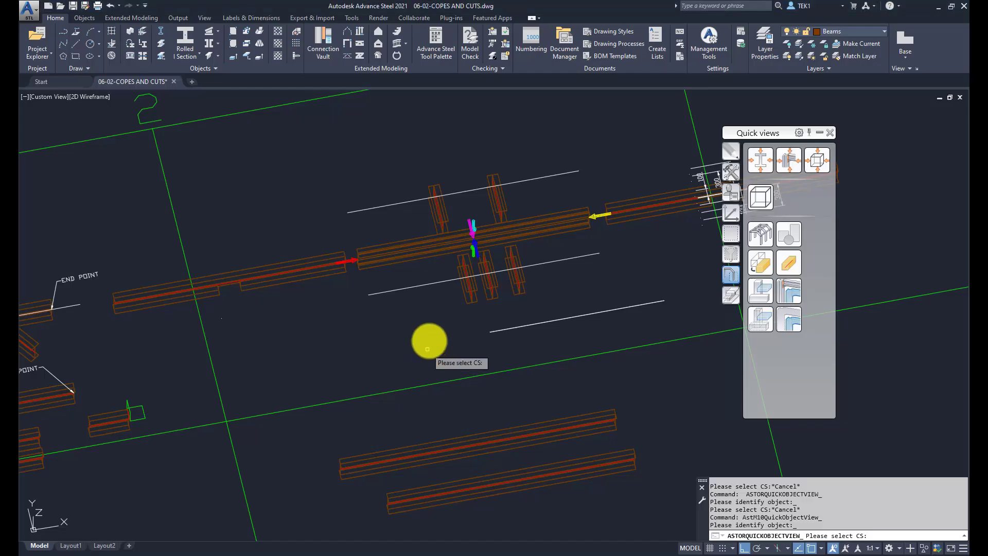
scroll(468, 247, "up", 5)
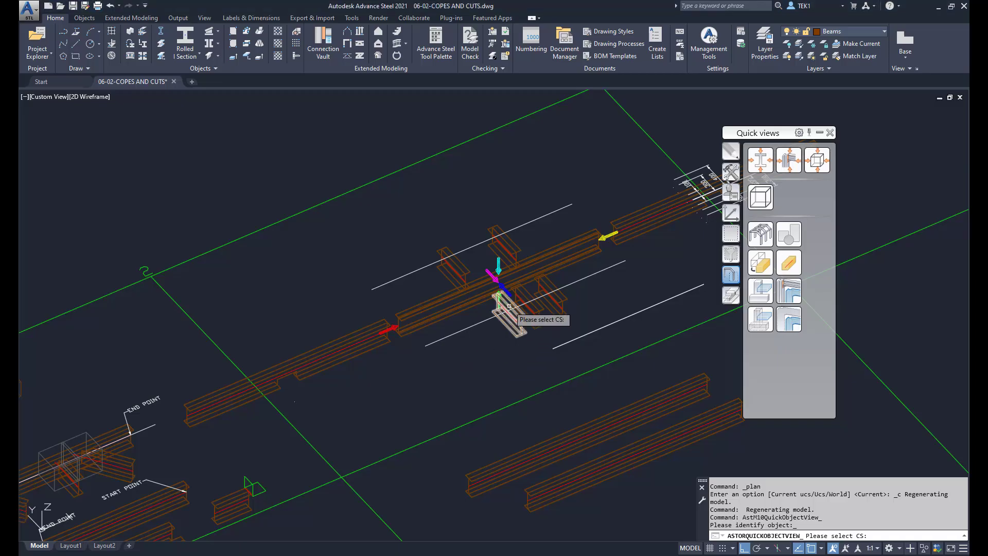
scroll(509, 303, "up", 5)
left_click(509, 293)
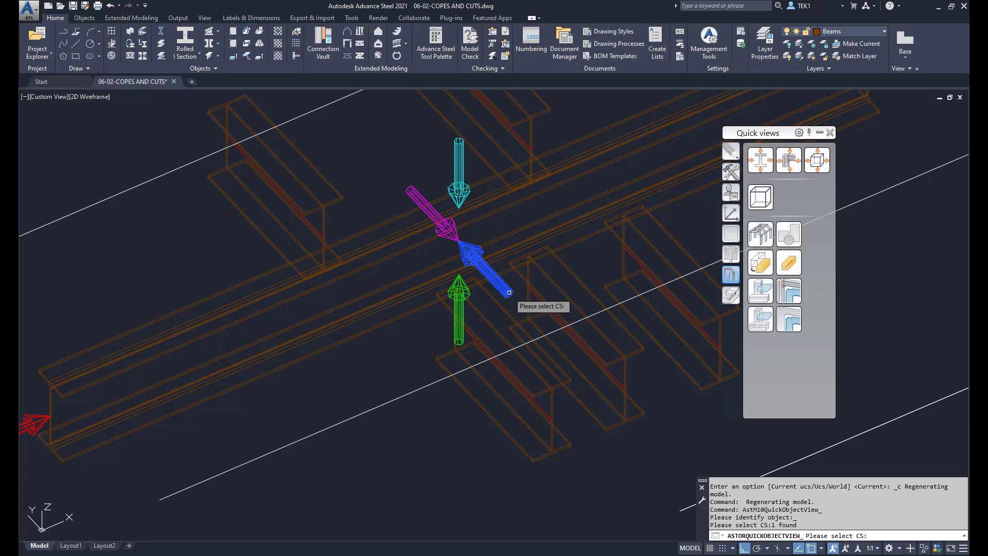
key("Return")
key("Return")
key("Return")
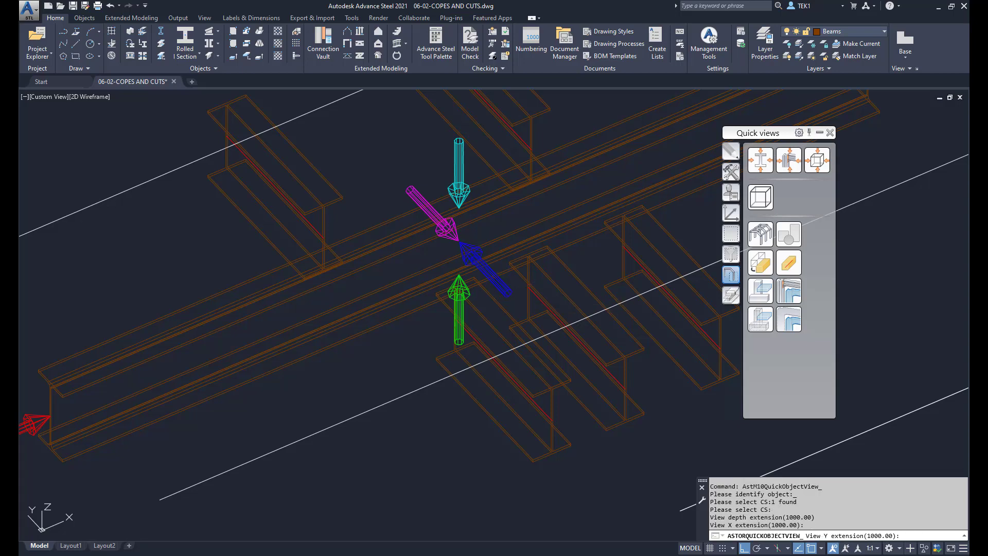
Step: Finish the quick view and orbit the beams to inspect them in 3D
key("Return")
scroll(505, 303, "down", 2)
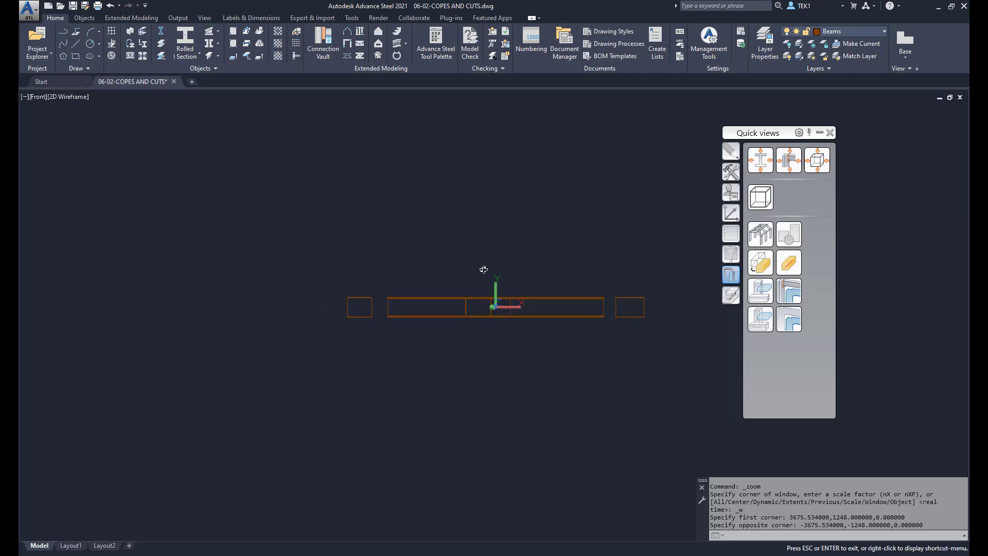
middle_click_drag(485, 277, 572, 346, "shift")
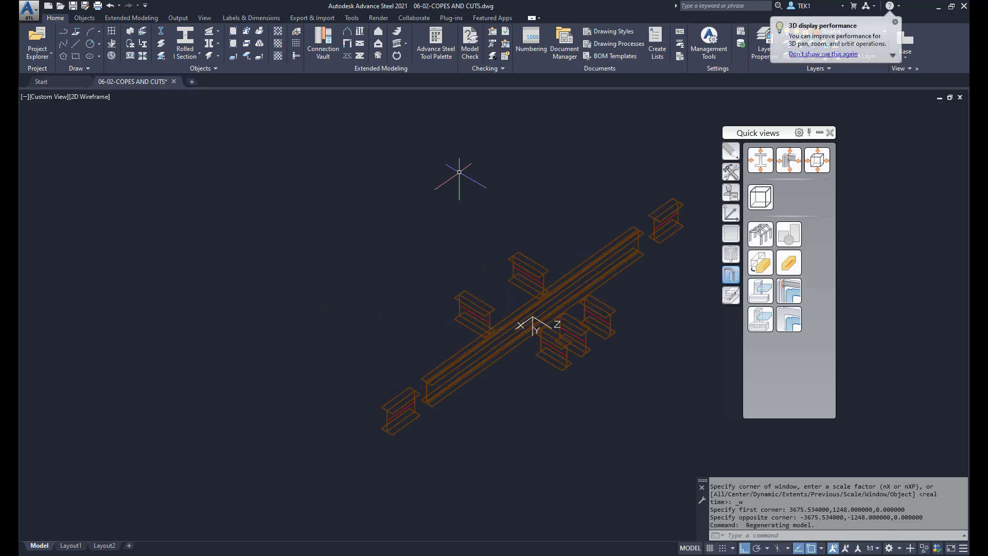
middle_click_drag(510, 172, 490, 322, "shift")
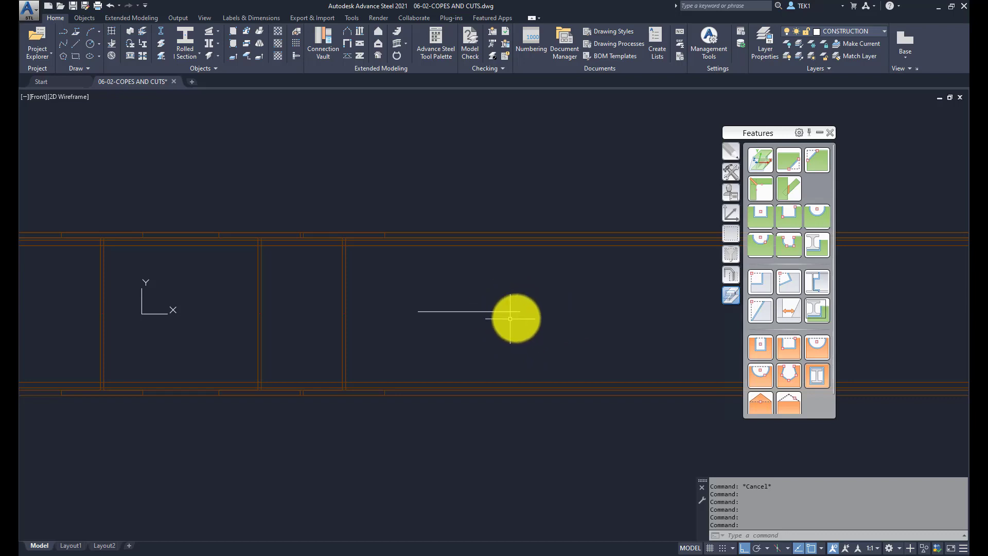
Step: Start a centred rectangular contour cut on the long beam at the guide line's end
left_click(759, 215)
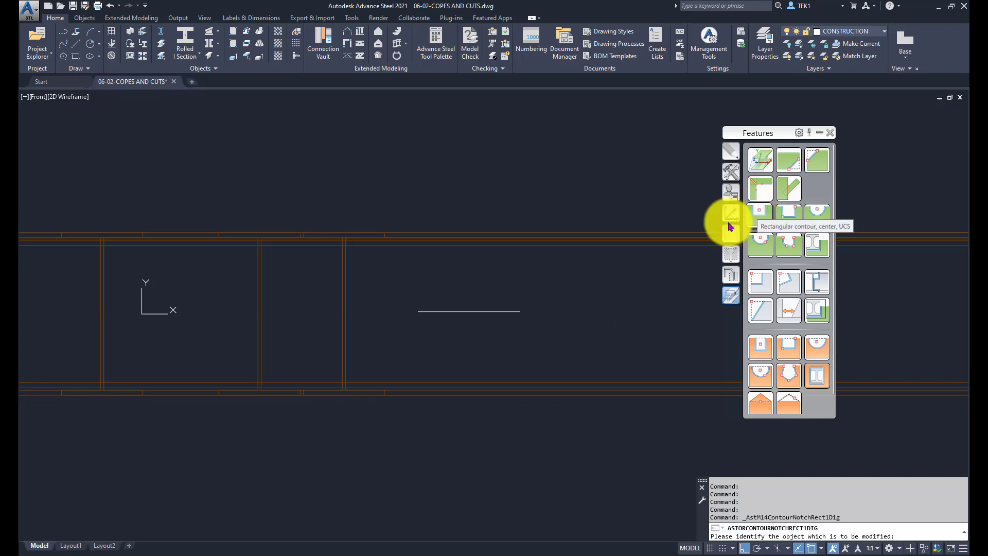
left_click(553, 382)
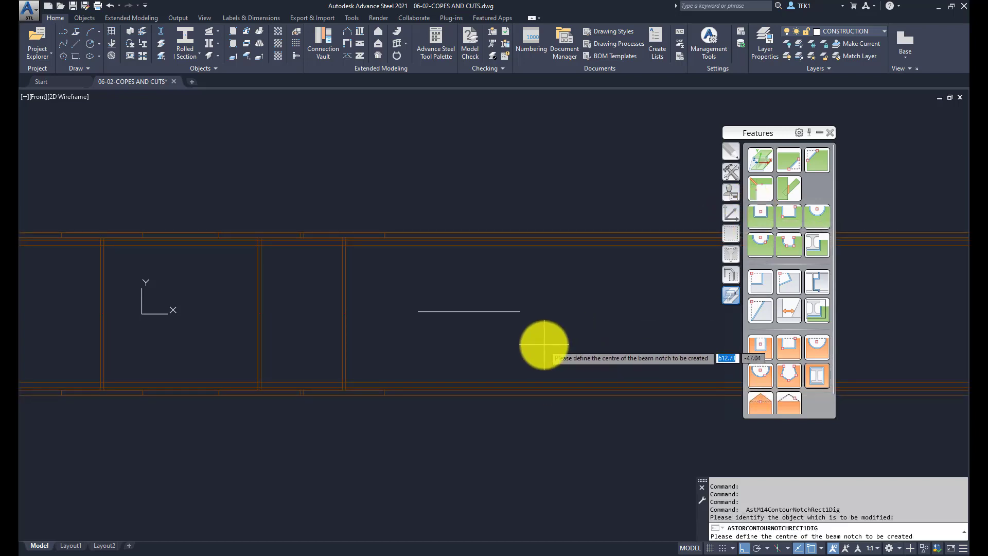
key("Escape")
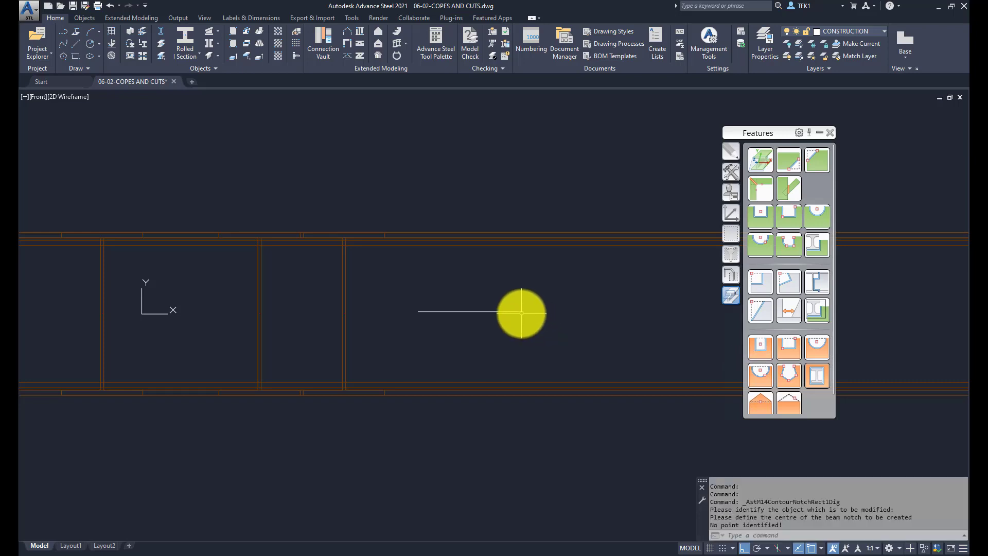
key("Return")
left_click(534, 383)
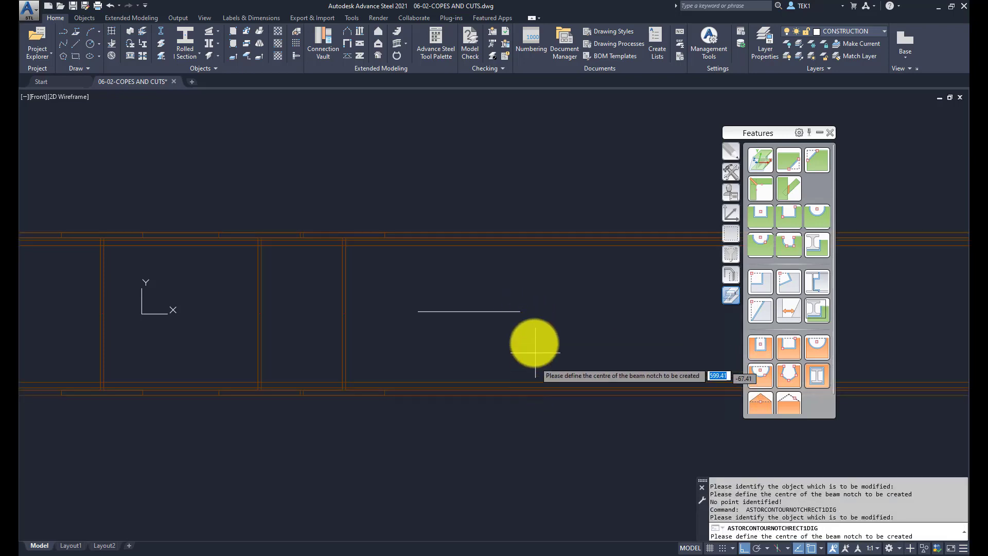
left_click(520, 312)
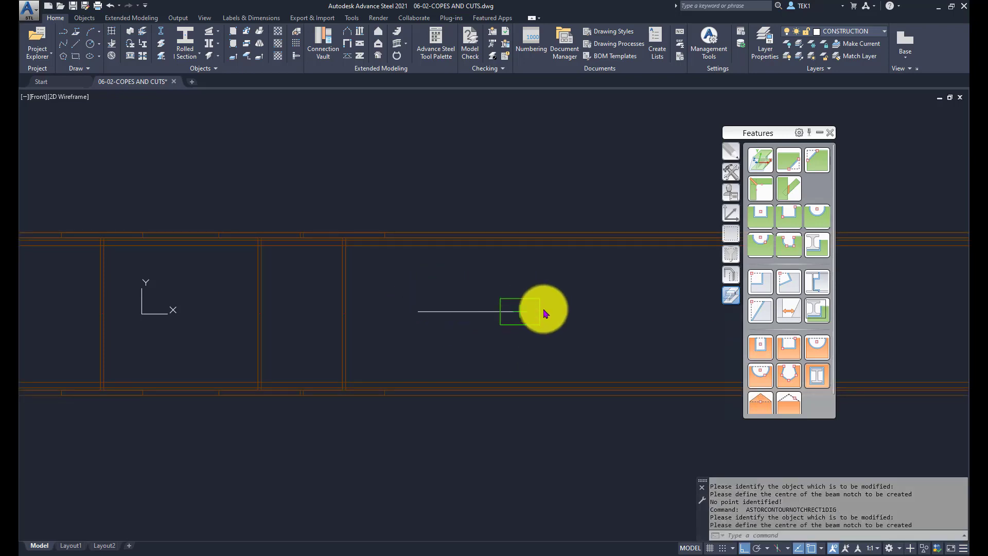
Step: Set the cut's Width X to 160 and Length Y to 100, then close the settings
left_click_drag(240, 184, 601, 420)
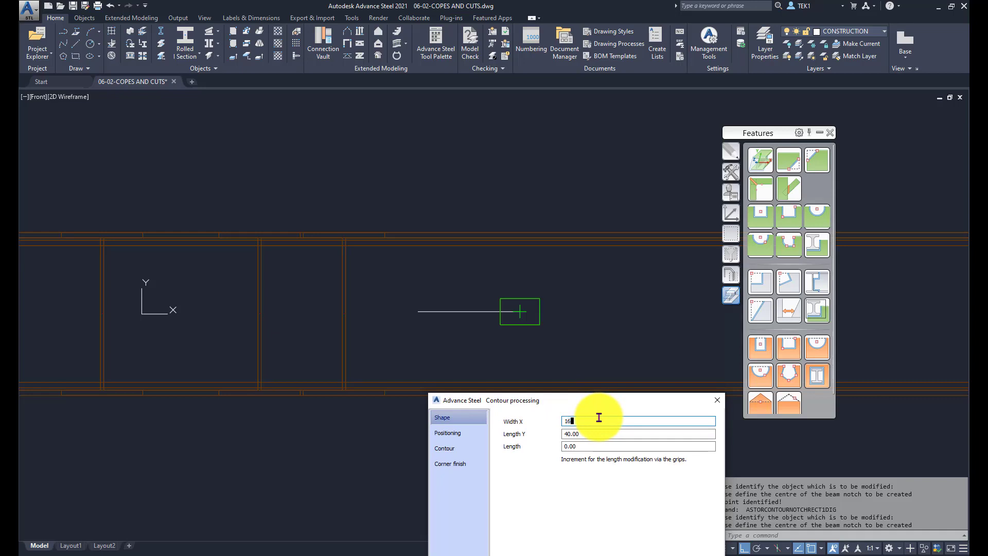
type("160")
key("Tab")
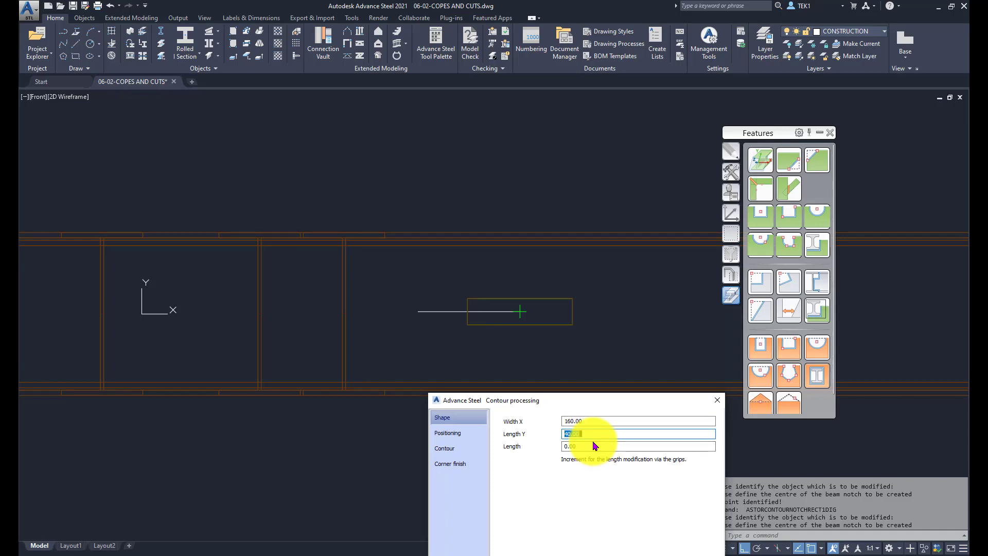
type("100")
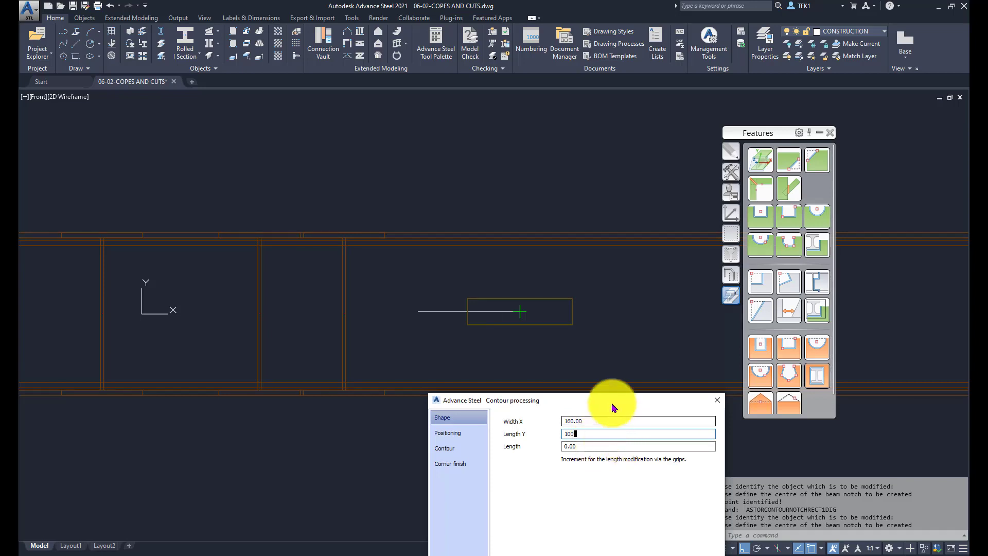
left_click_drag(615, 401, 623, 310)
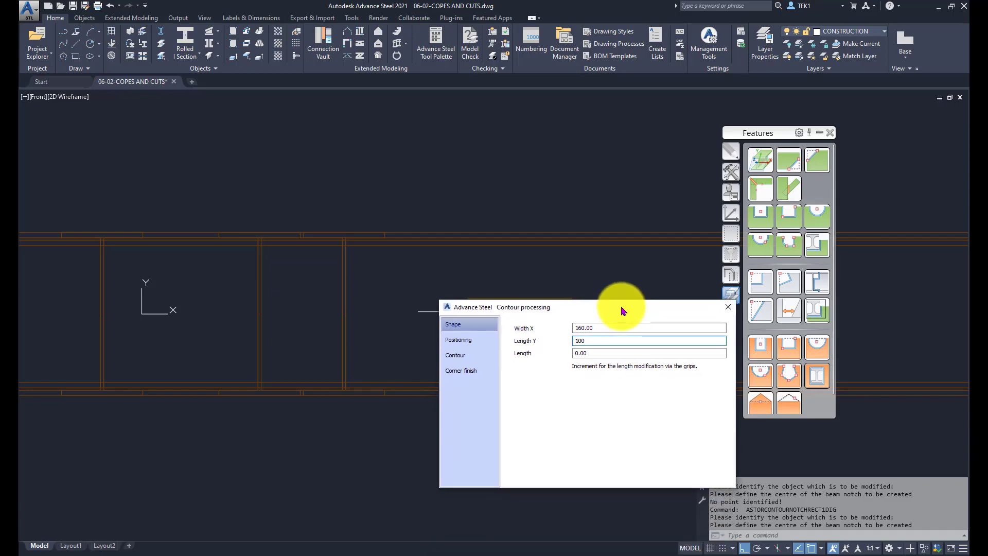
left_click(731, 307)
Step: Toggle the long beam's representation to show, then hide, its cut contour
middle_click_drag(535, 293, 512, 336, "shift")
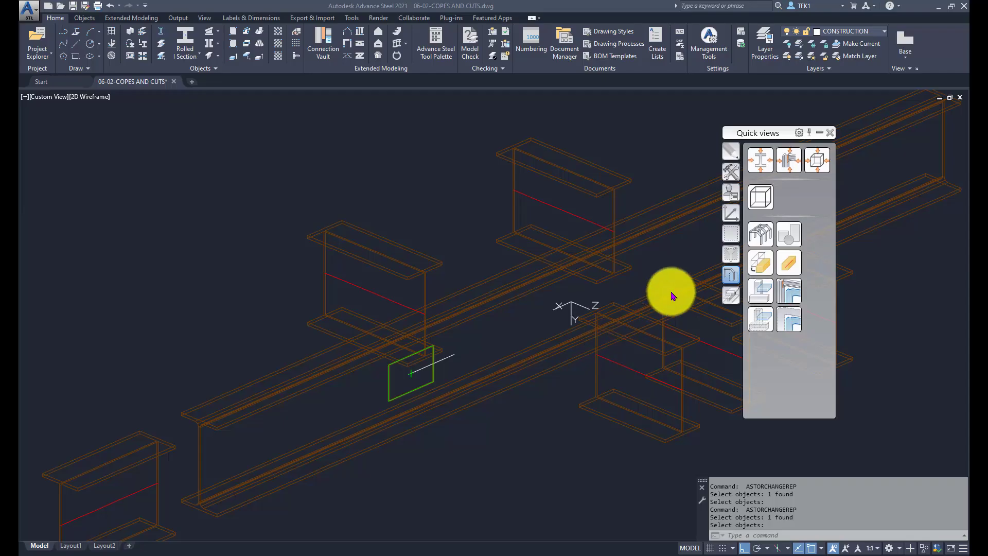
left_click(761, 266)
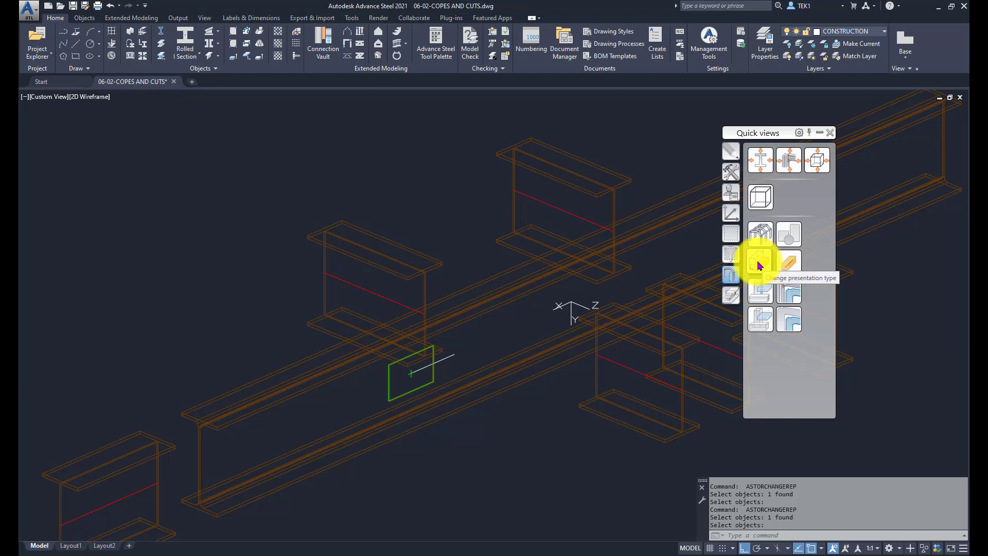
left_click(760, 265)
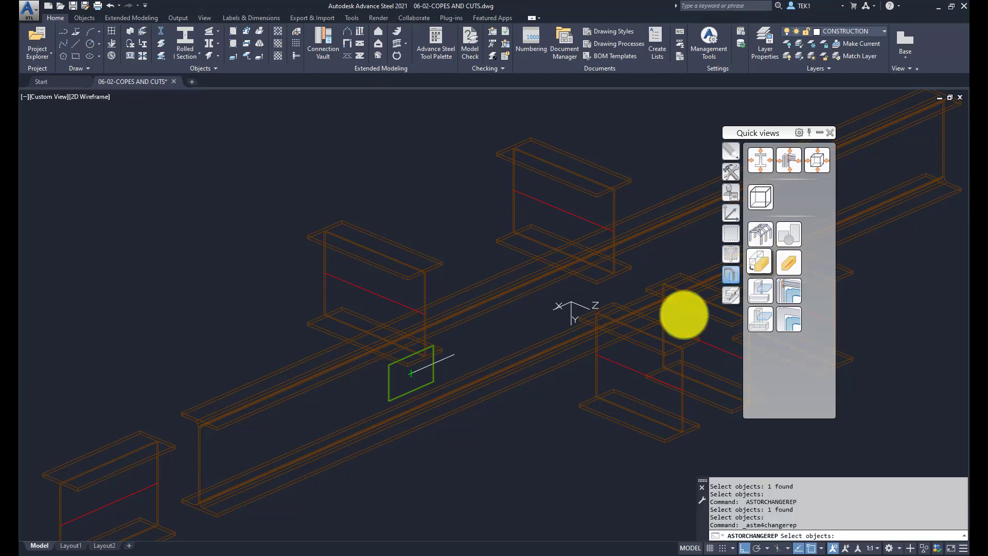
left_click(535, 377)
key("Return")
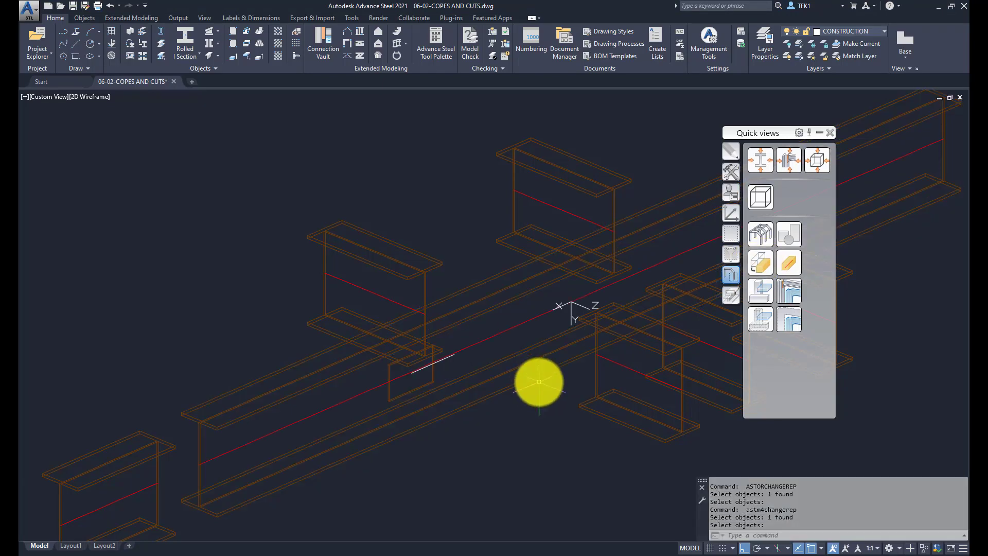
key("Return")
left_click(536, 377)
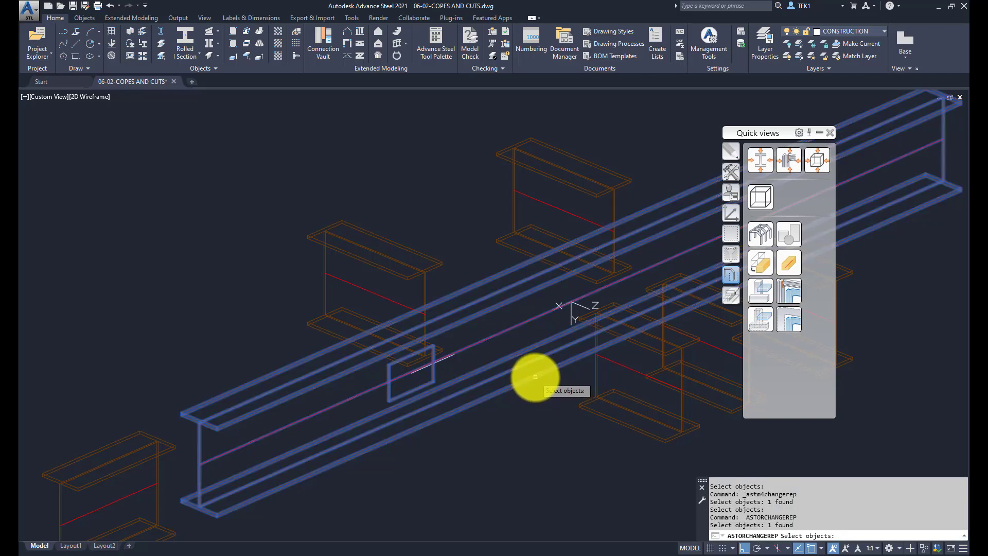
key("Return")
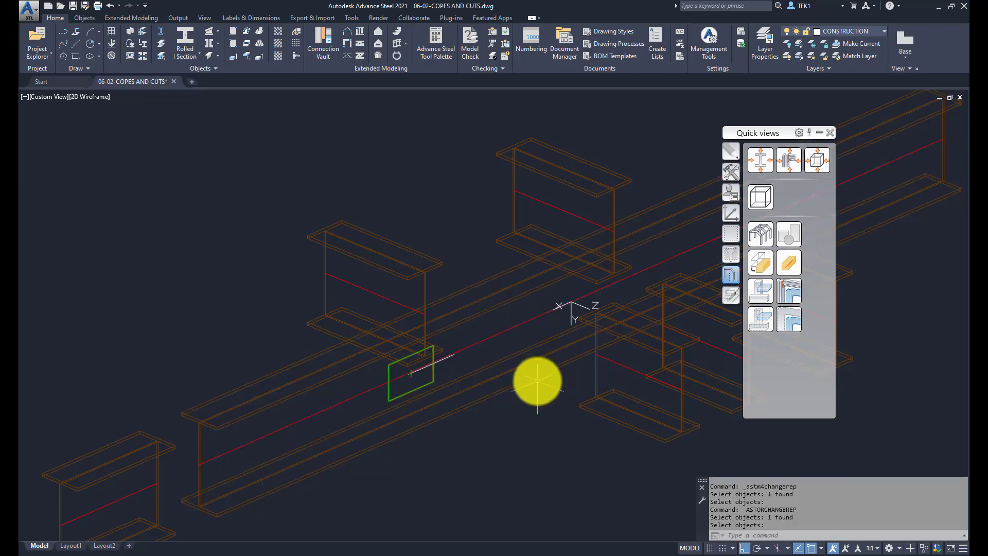
key("Return")
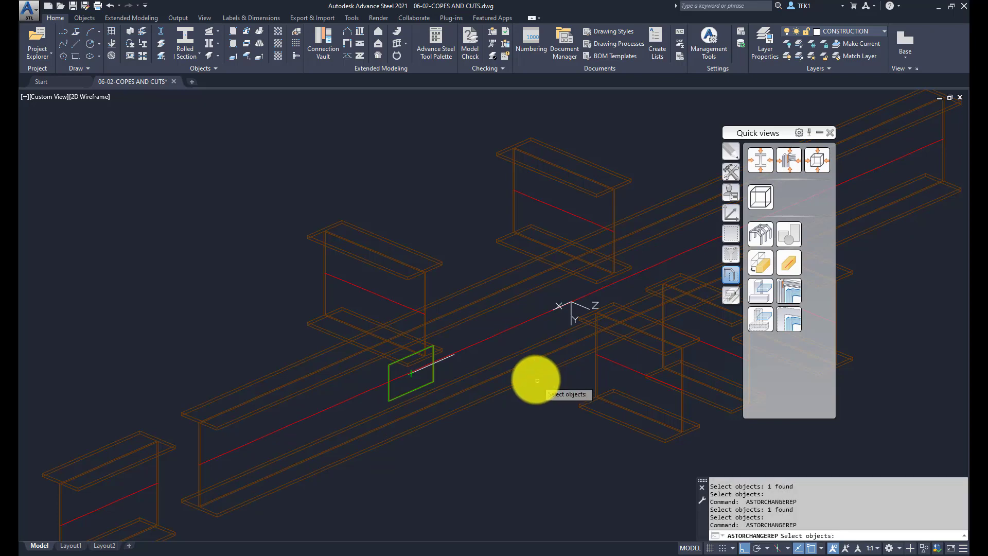
left_click(537, 381)
key("Return")
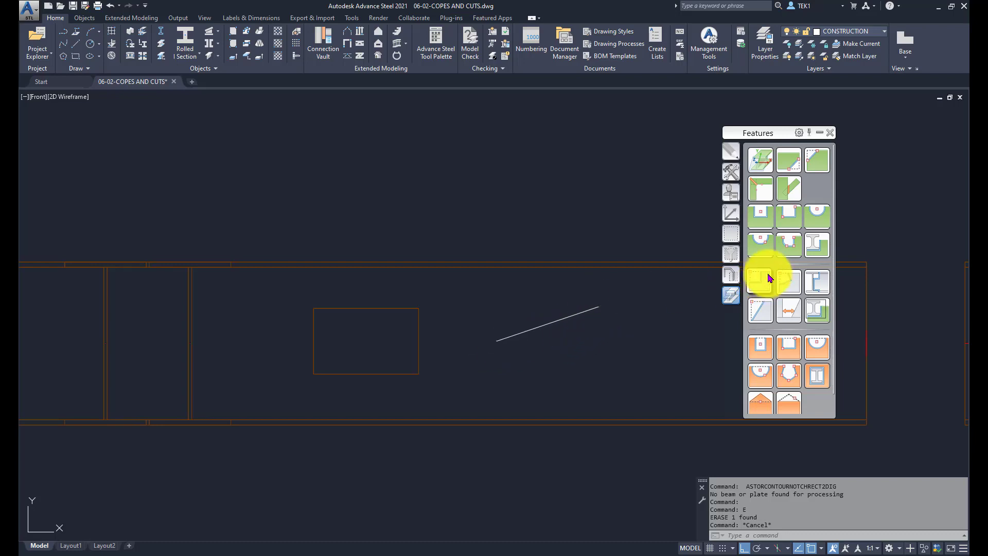
Step: Cut a two-point rectangle into the long beam between the diagonal line's endpoints
left_click(791, 217)
left_click(681, 267)
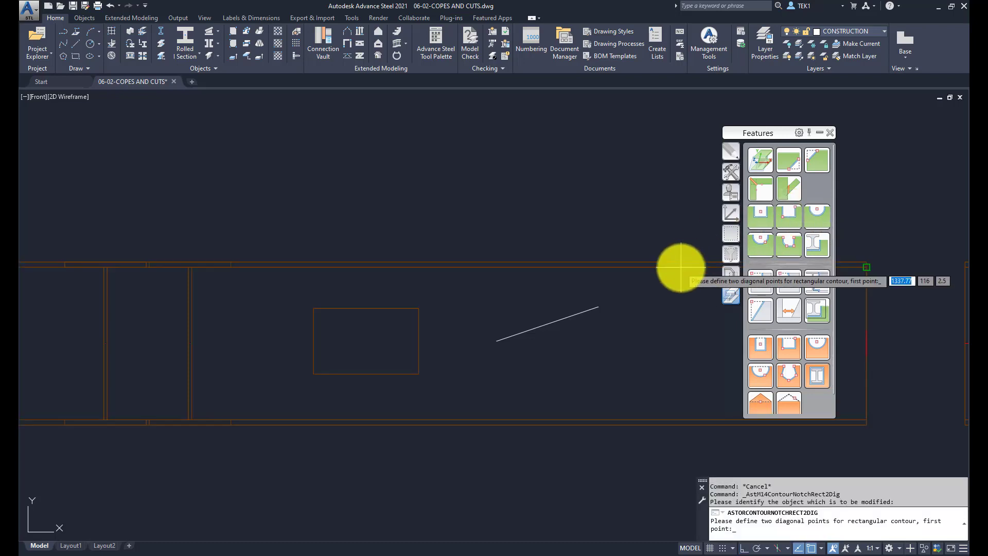
left_click(497, 341)
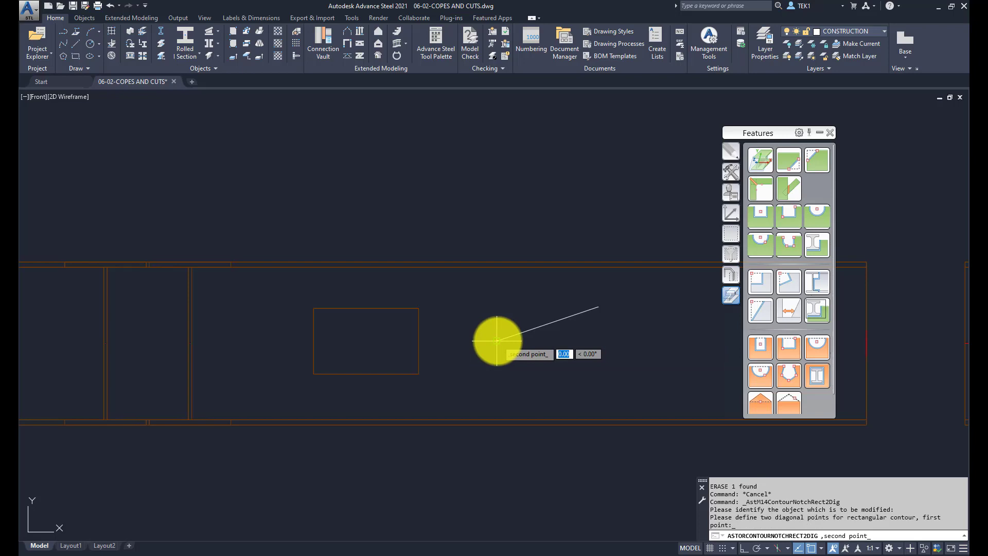
left_click(605, 304)
left_click(730, 308)
middle_click_drag(559, 294, 592, 340, "shift")
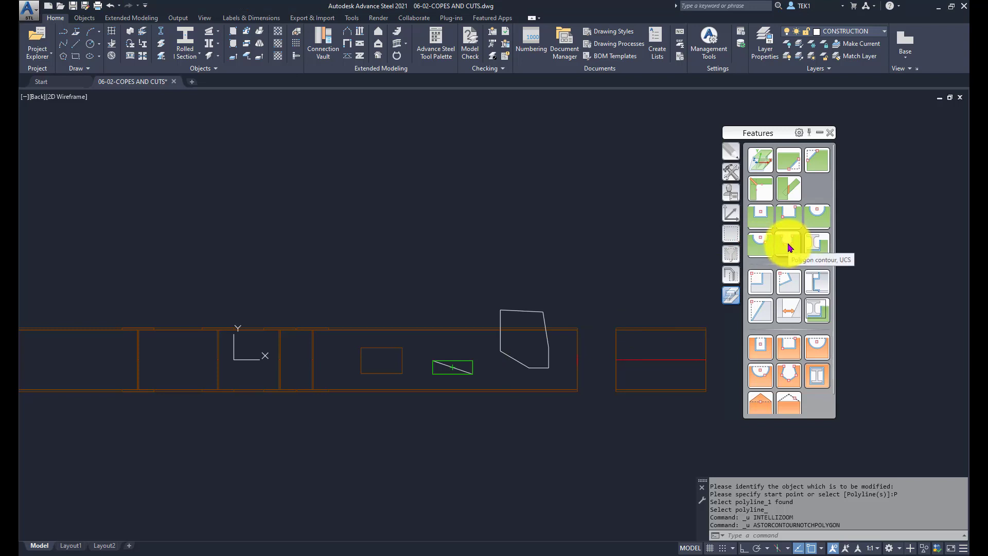
Step: Start a polygon contour cut on the beam using the drawn polyline as its outline
left_click(787, 251)
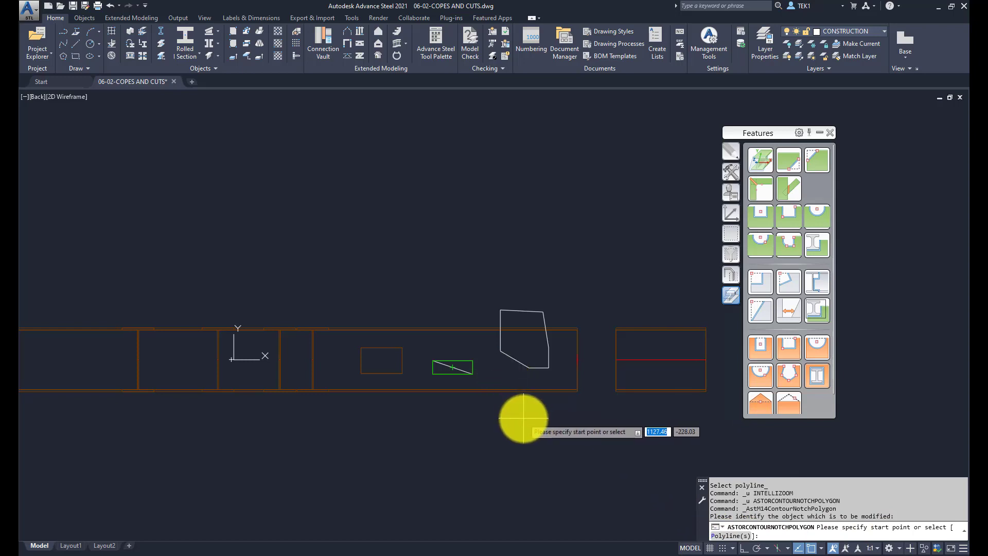
type("P")
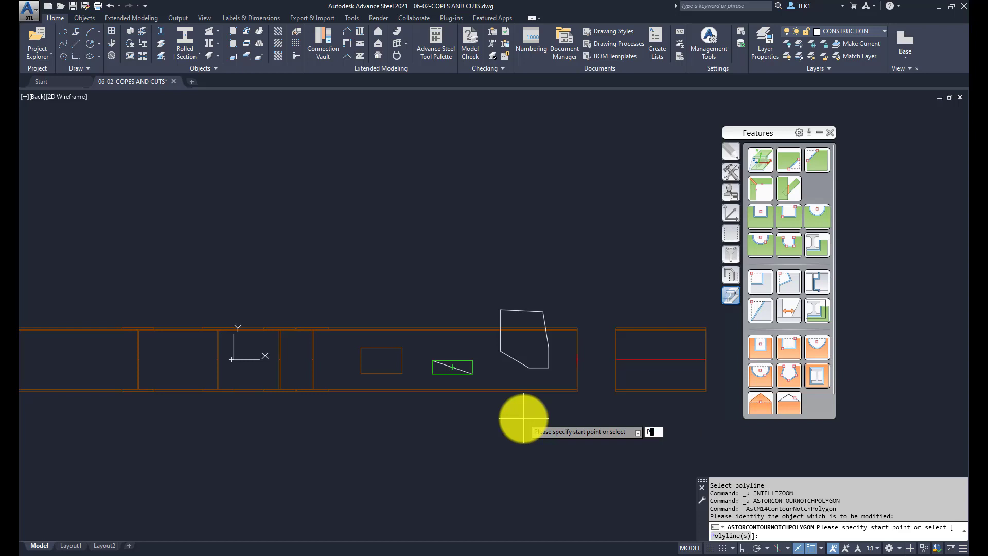
key("Return")
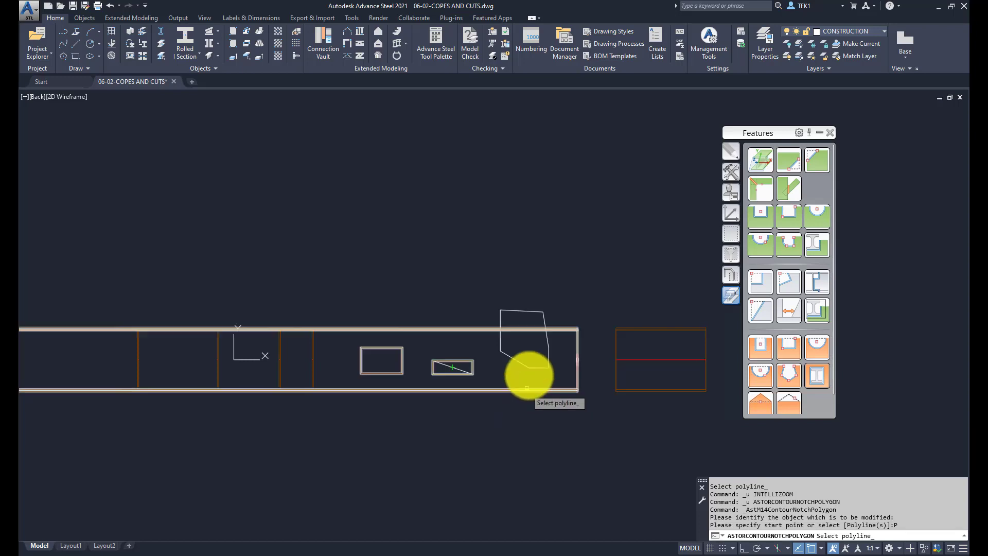
left_click(532, 367)
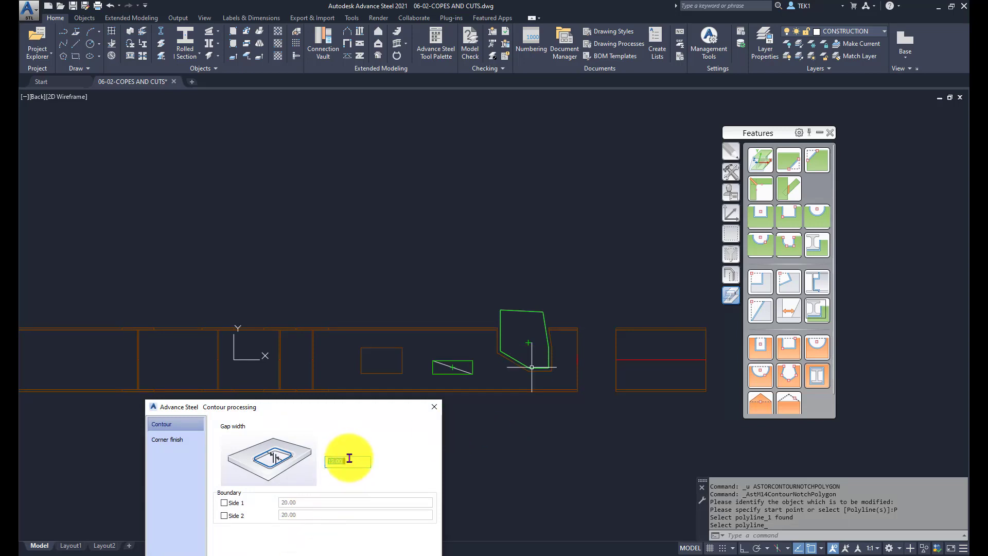
Step: Reopen the polygon cut's settings, apply a gap width of 25, then undo back to 3D
left_click(434, 406)
scroll(542, 371, "up", 5)
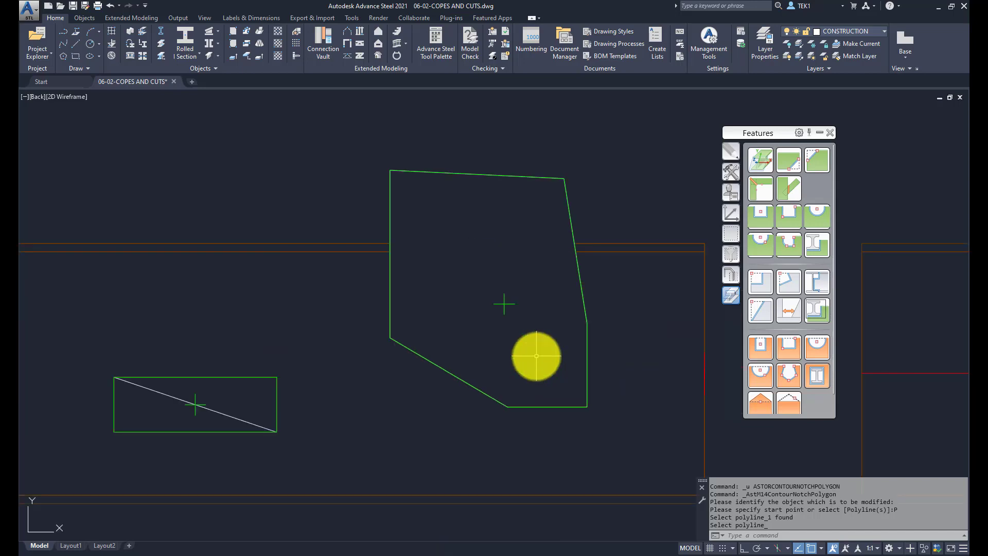
double_click(573, 231)
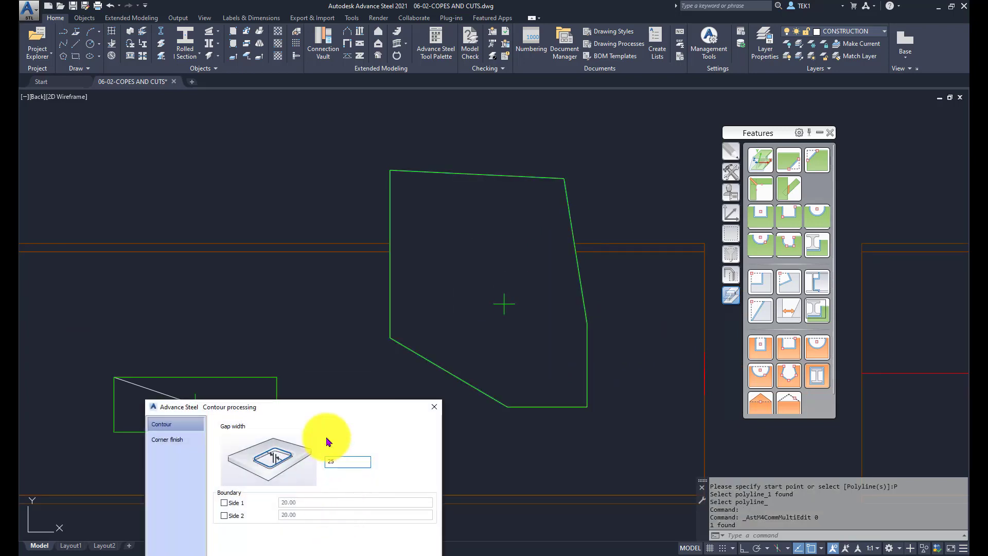
left_click_drag(325, 406, 314, 321)
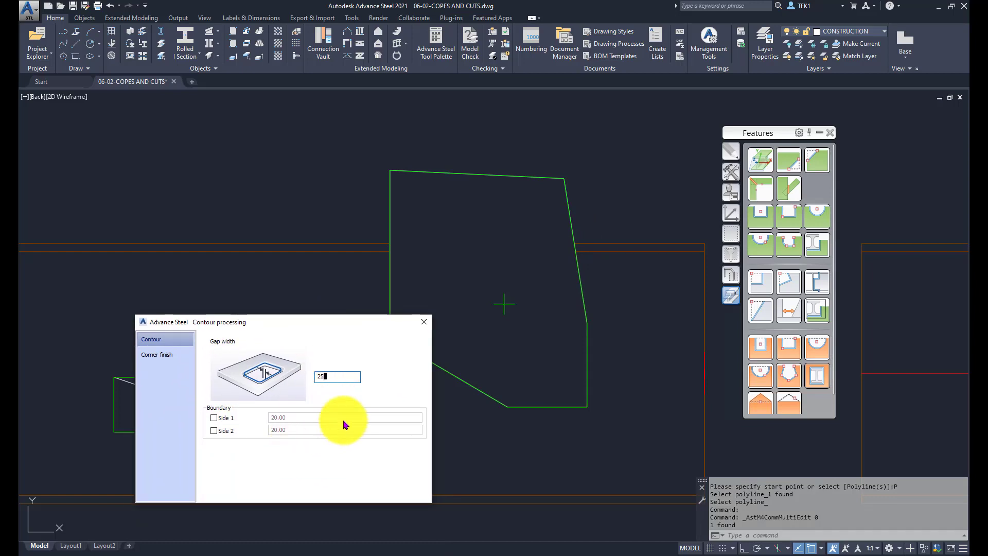
key("Return")
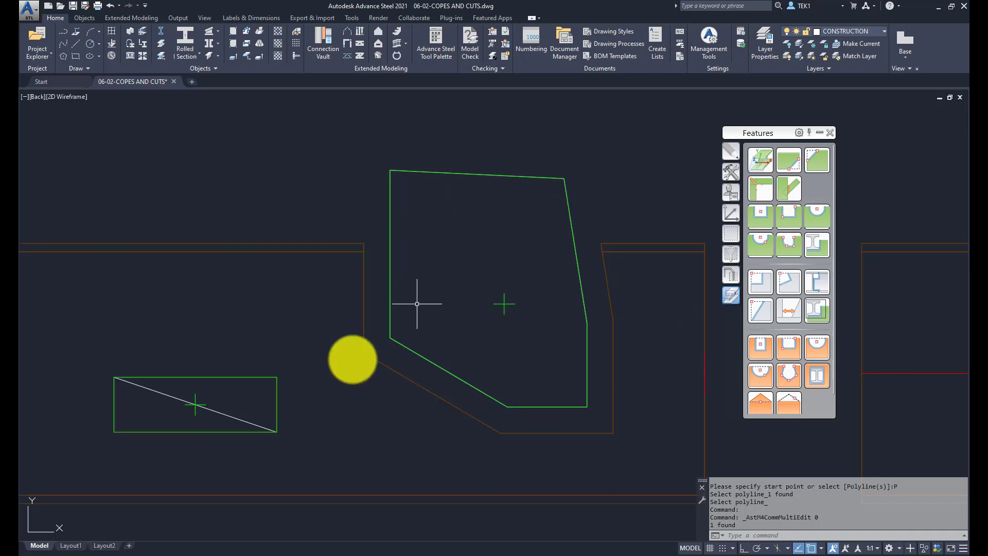
key("ctrl+z")
key("ctrl+z")
key("ctrl+z")
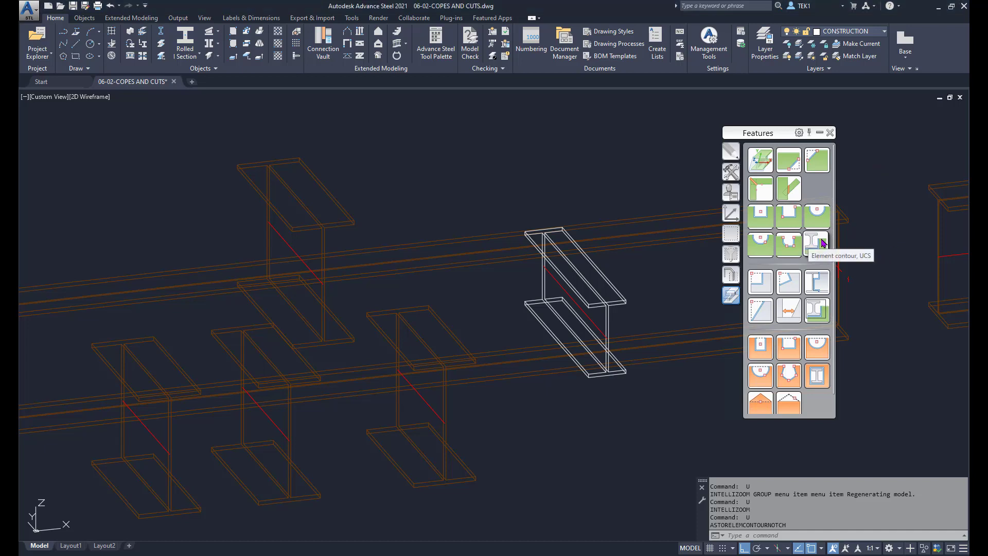
left_click(603, 275)
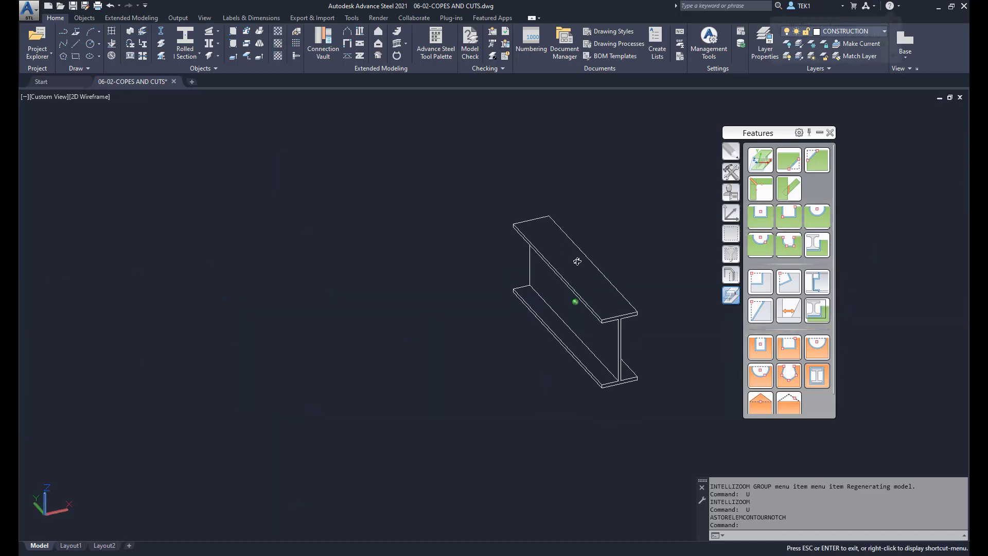
middle_click_drag(618, 229, 581, 210, "shift")
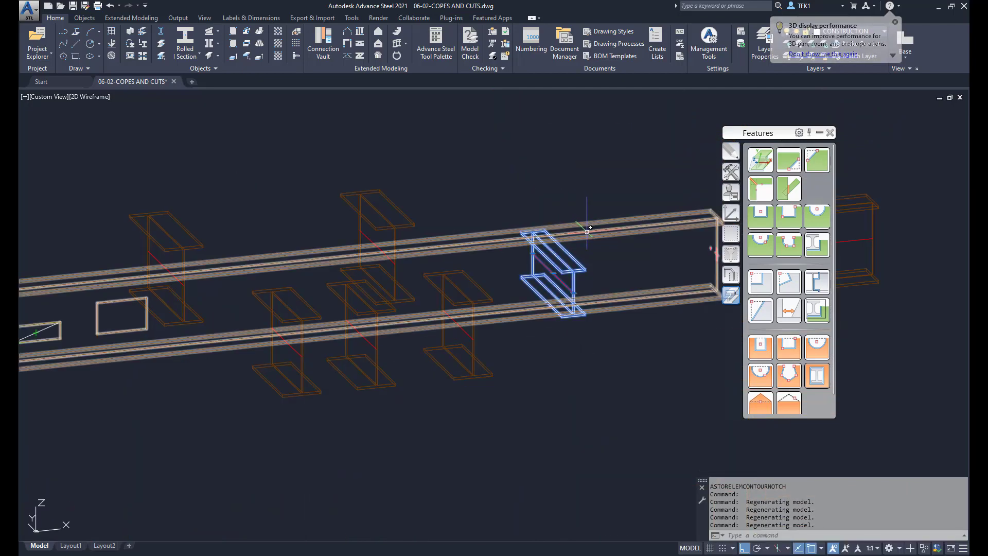
key("Escape")
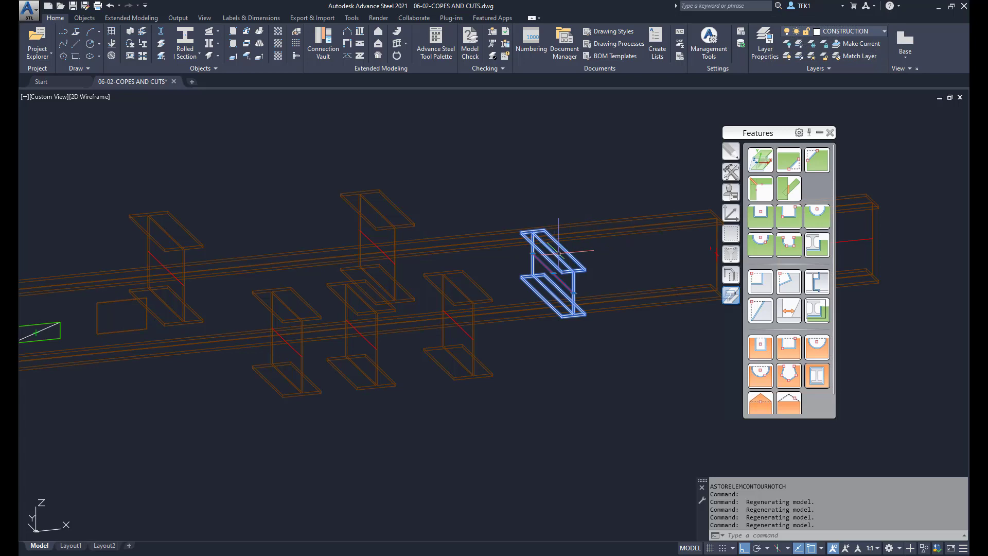
Step: Start an element contour cut on the long beam shaped by the crossing short beam
left_click(819, 243)
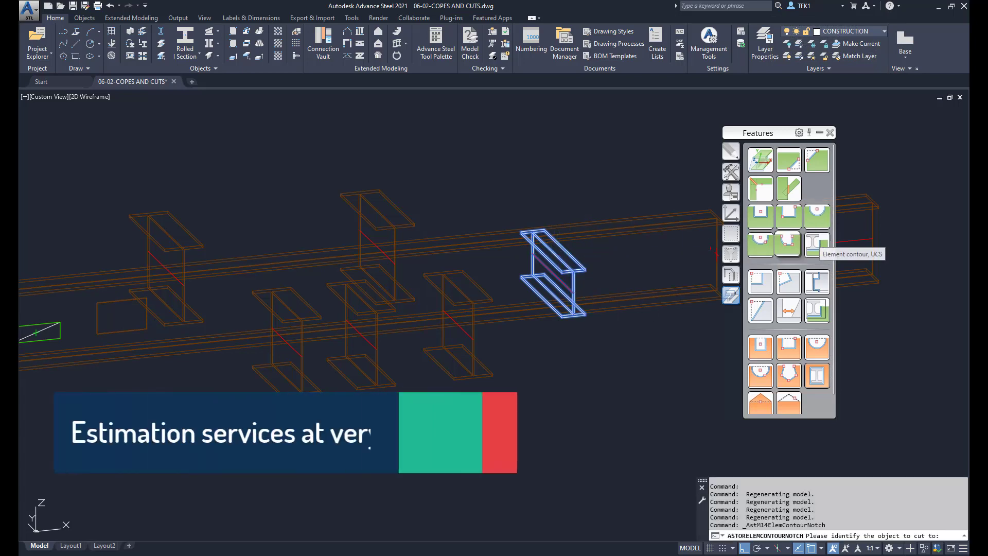
key("Escape")
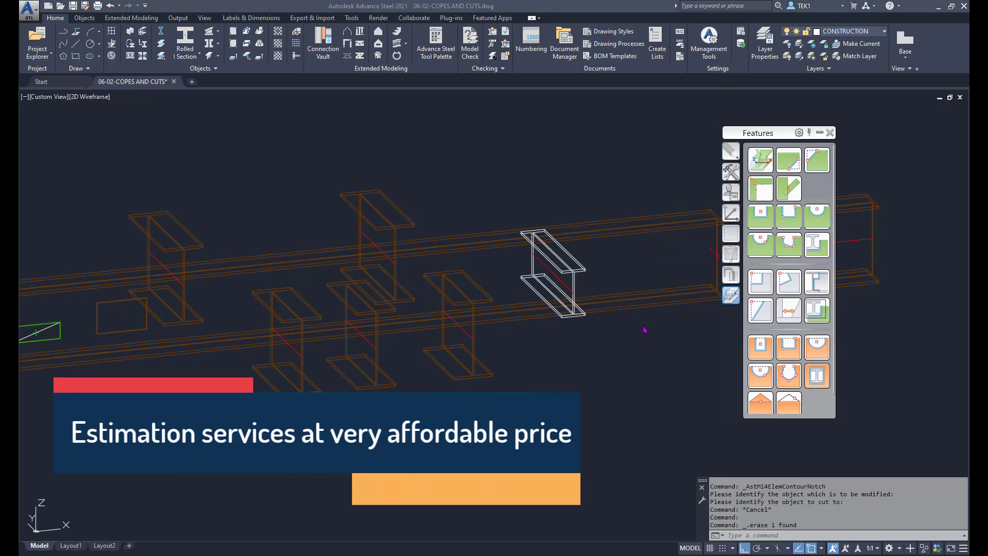
left_click(821, 246)
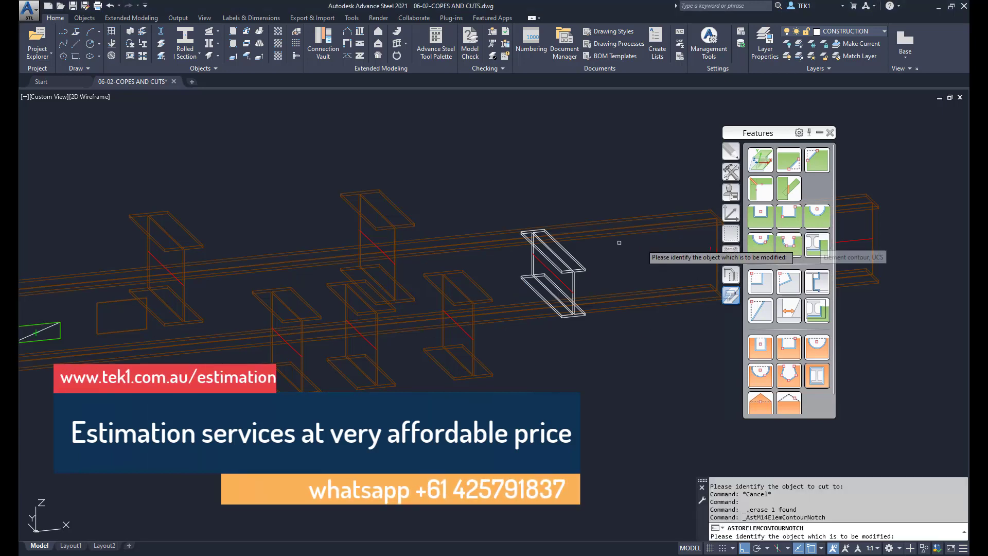
left_click(592, 232)
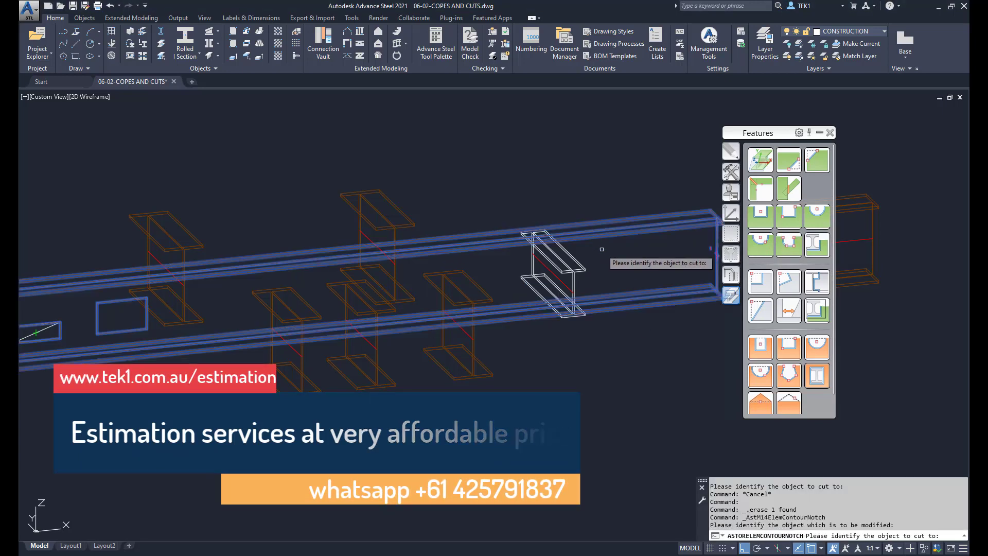
left_click(577, 262)
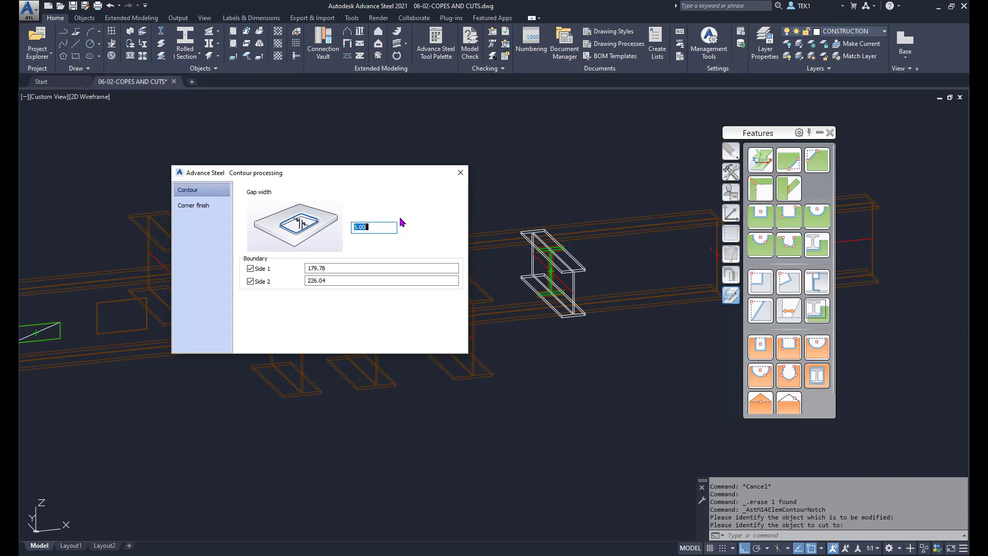
Step: Close the element cut settings and zoom in to check the 5.00-gap I-shaped cut
left_click(461, 173)
scroll(483, 249, "up", 10)
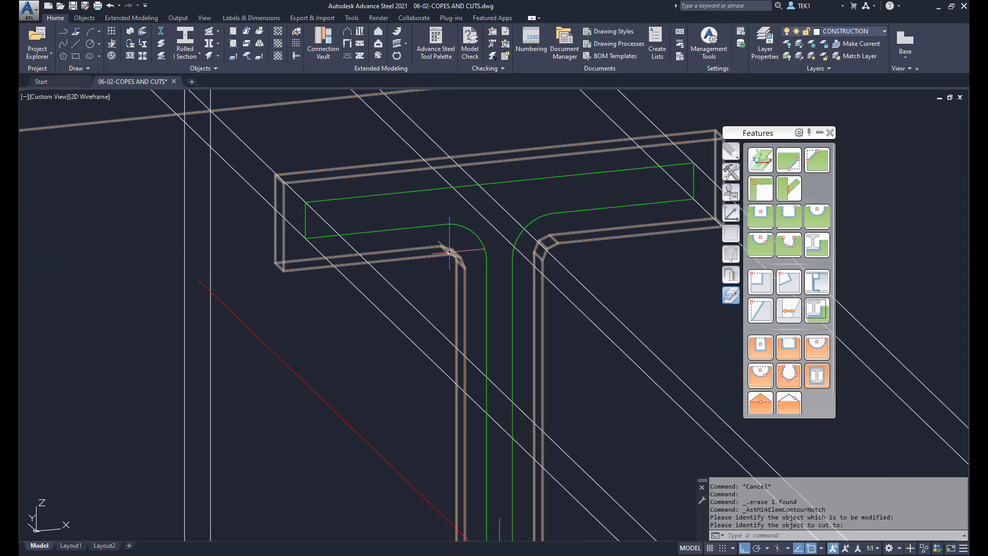